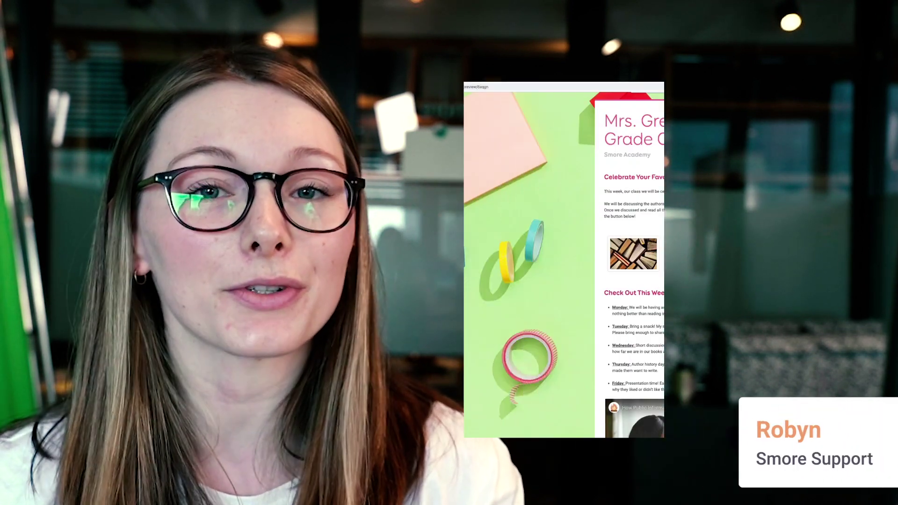
Step: Start a new newsletter from the Weekly Update template card and open its title for editing
scroll(794, 282, down, 4)
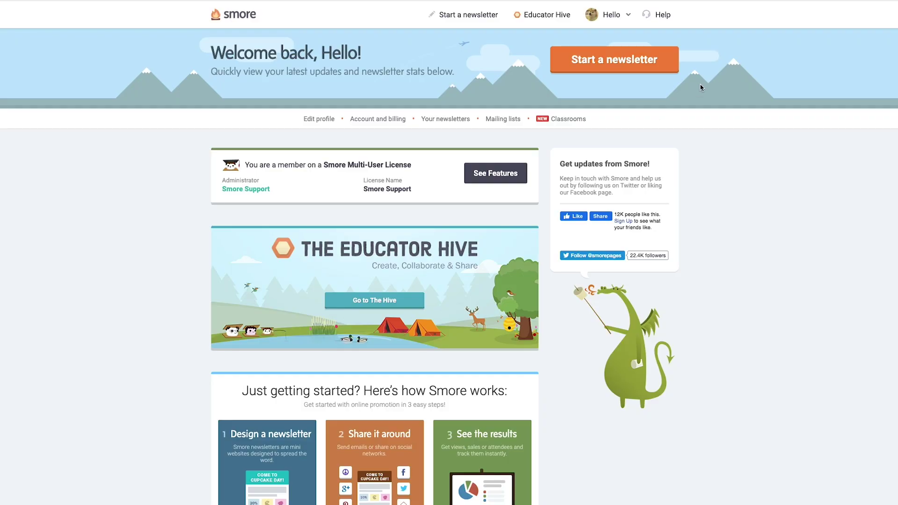
click(626, 66)
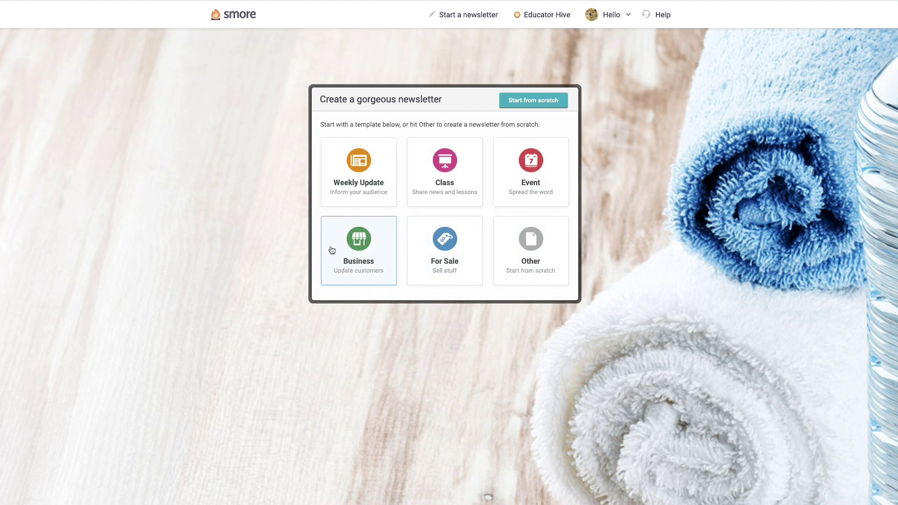
click(378, 170)
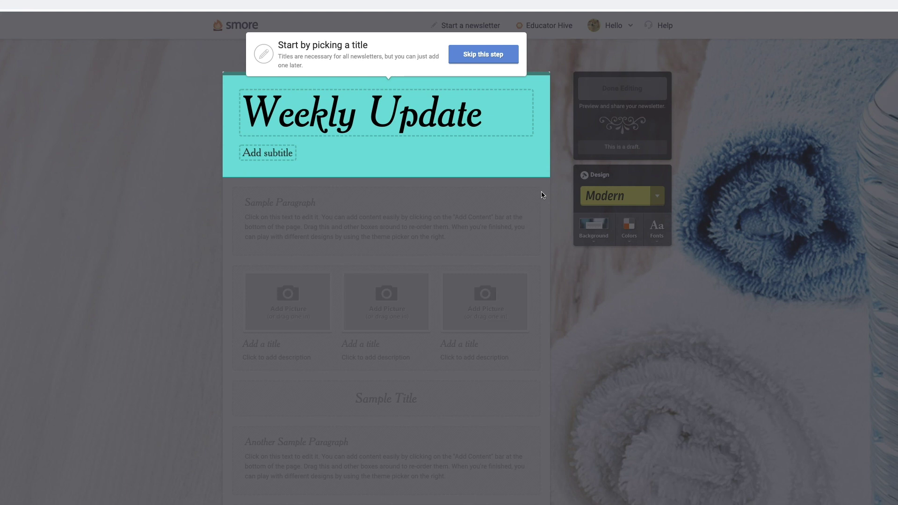
click(354, 112)
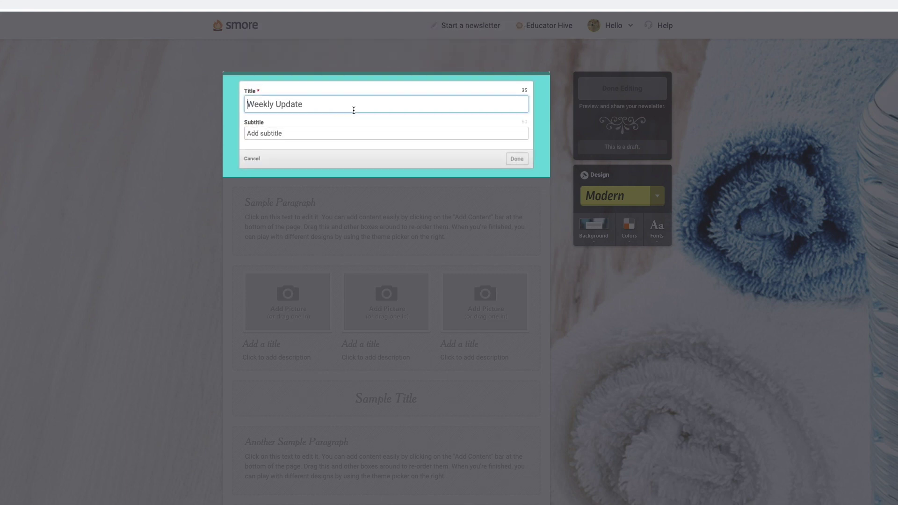
Step: Replace 'Weekly Update' with the title 'Mrs. Greene's 6th Grade Class' and subtitle 'Smore Academy'
key(ctrl+a)
text(Mrs. Greene's Grade)
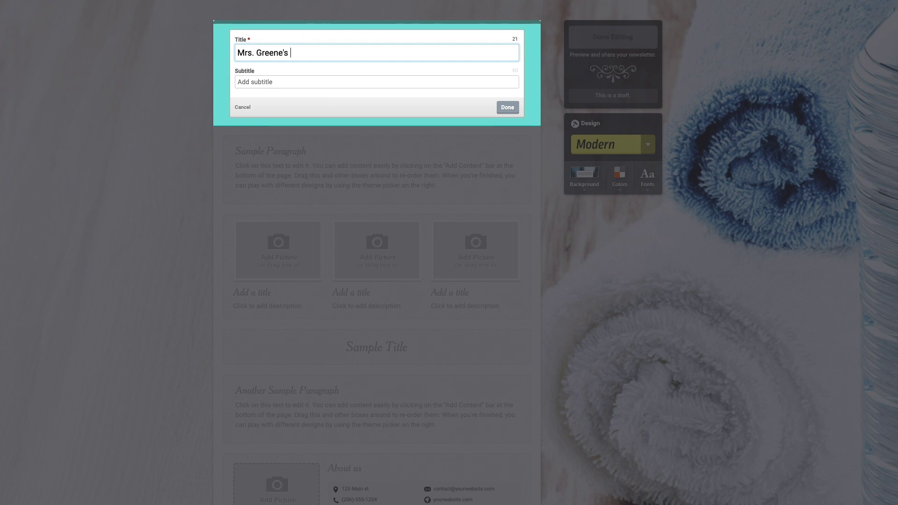
key(BackSpace)
key(BackSpace)
key(BackSpace)
key(BackSpace)
key(BackSpace)
text(6th Grade Class)
click(297, 80)
text(Smore Academy)
click(507, 108)
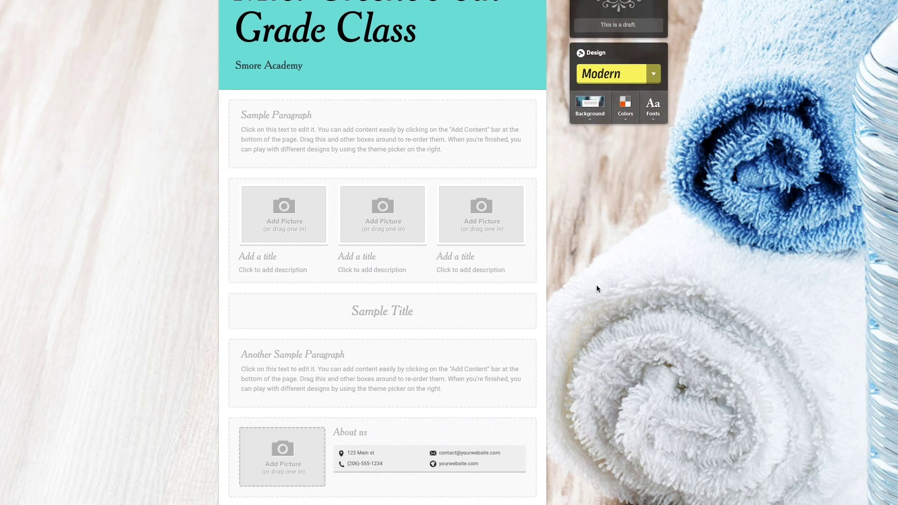
scroll(597, 285, down, 2)
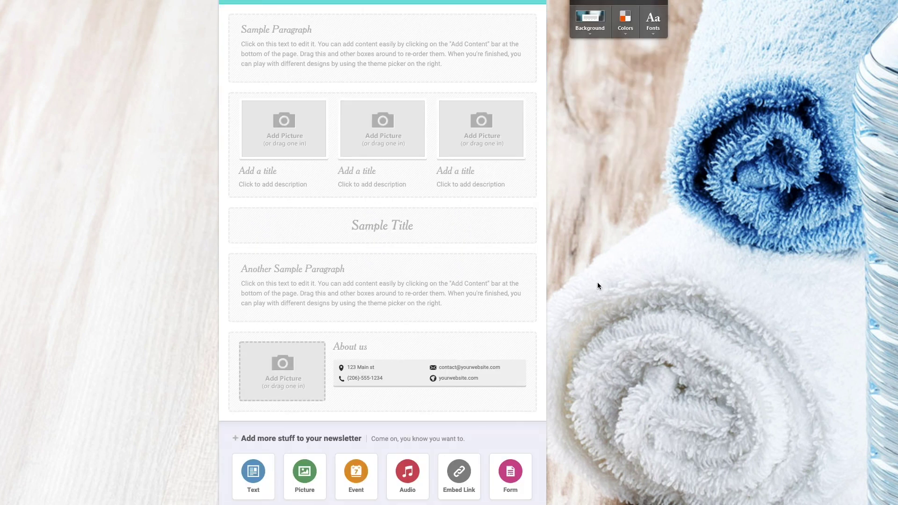
scroll(597, 285, up, 1)
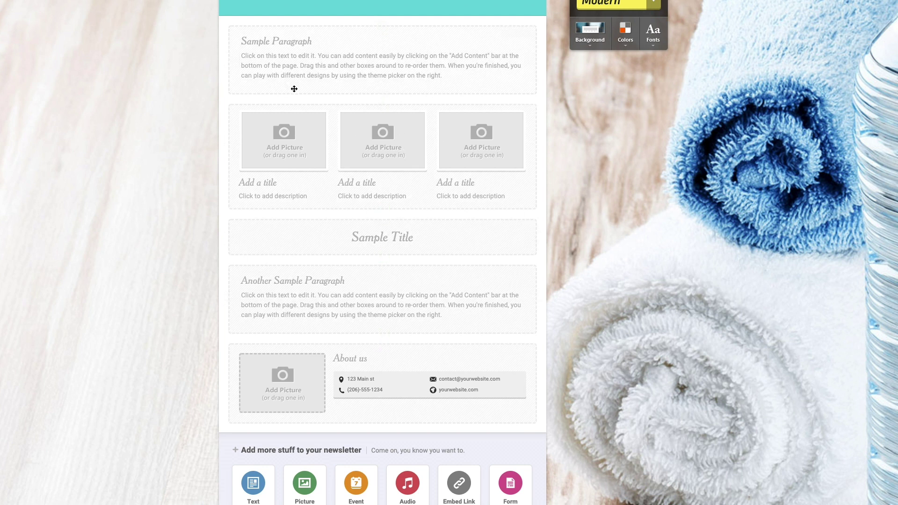
scroll(604, 200, up, 1)
scroll(603, 201, up, 4)
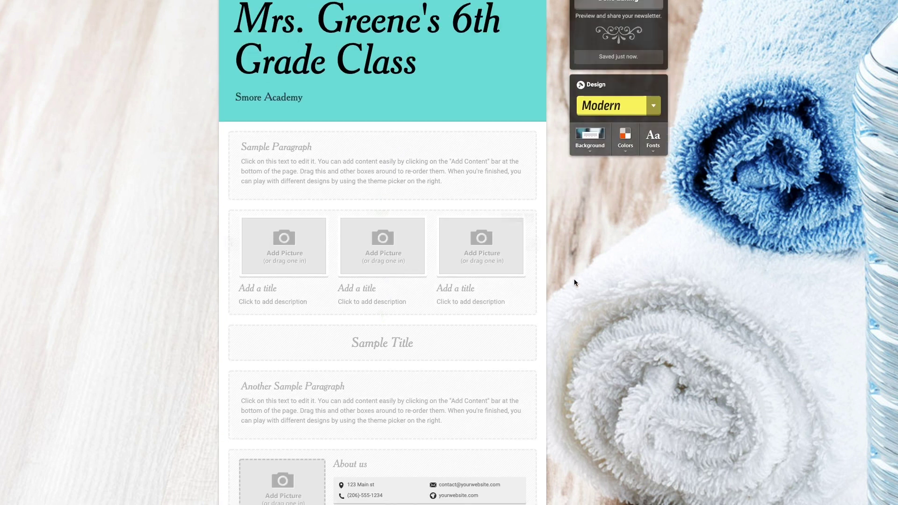
scroll(675, 155, up, 2)
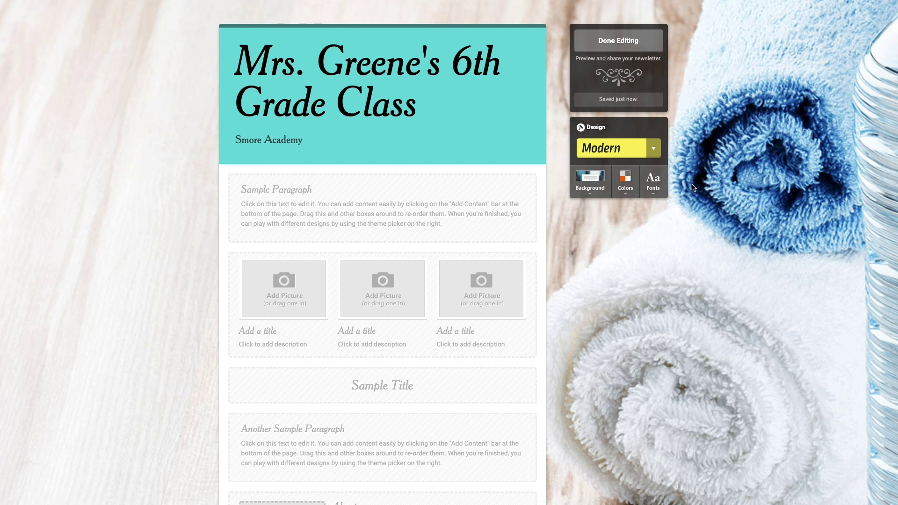
scroll(693, 188, up, 2)
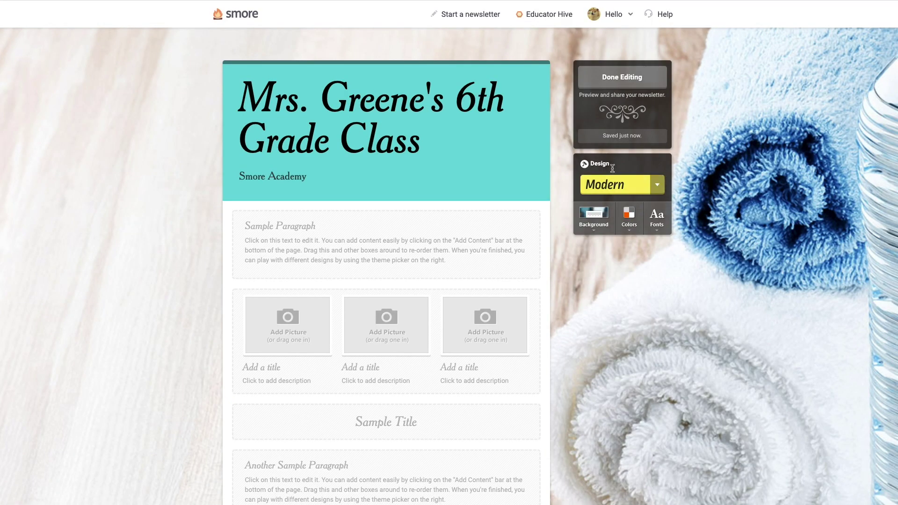
Step: Apply the Minimal theme and the Education 3 green-and-pink tape photo background
click(658, 188)
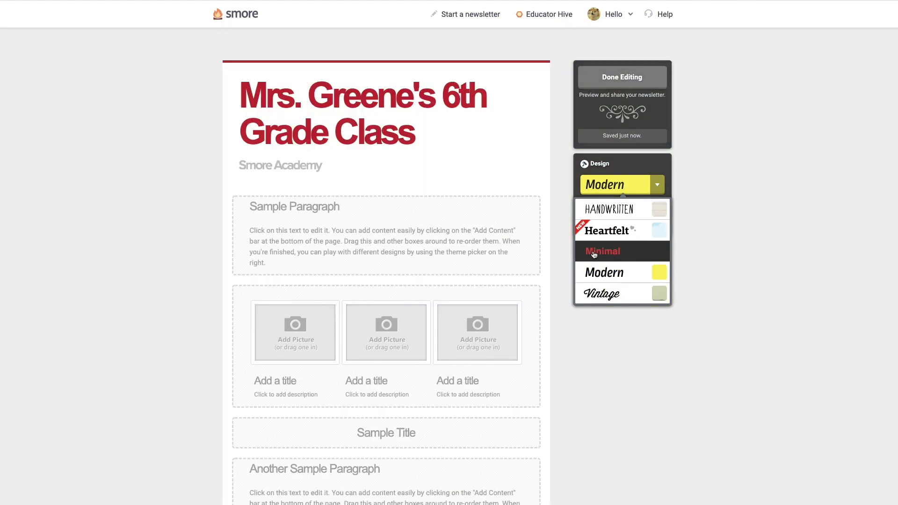
click(594, 253)
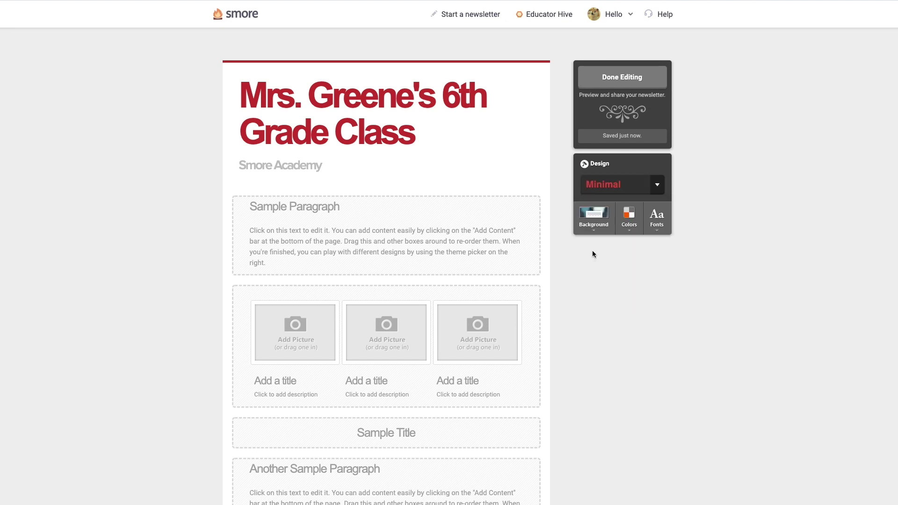
click(585, 228)
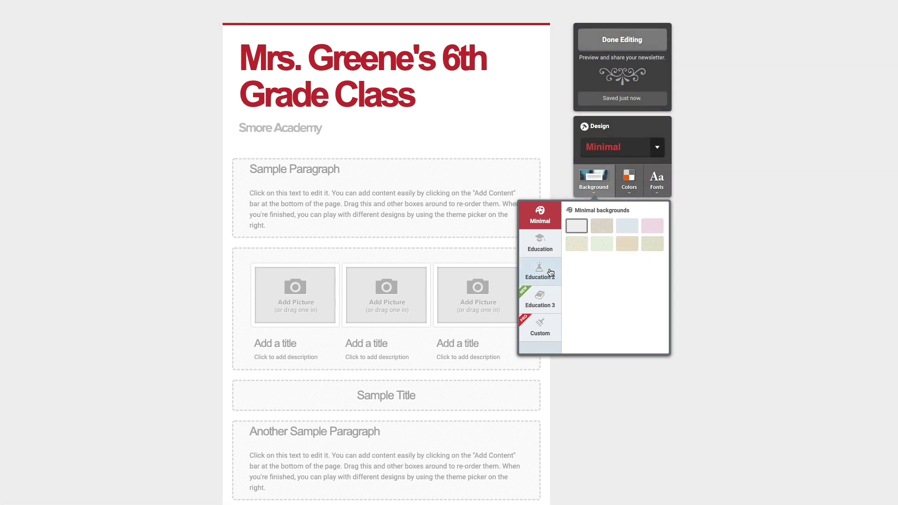
click(544, 250)
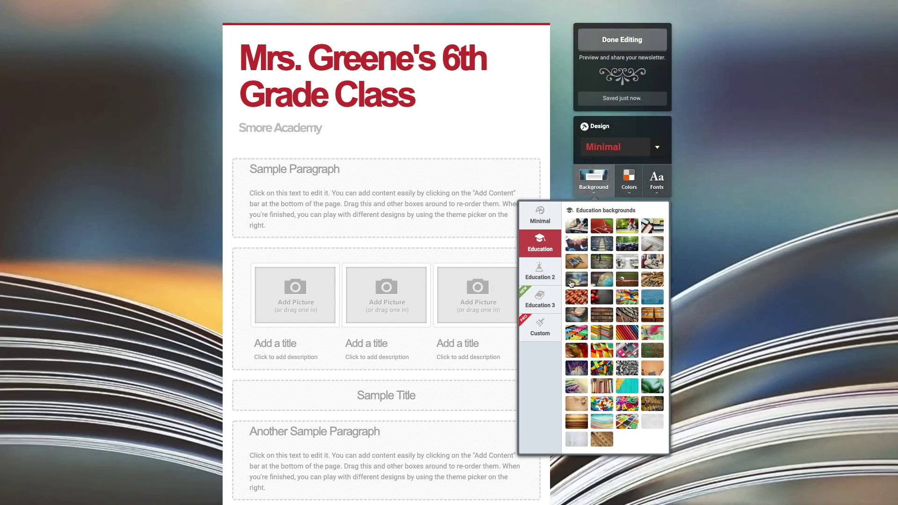
click(540, 277)
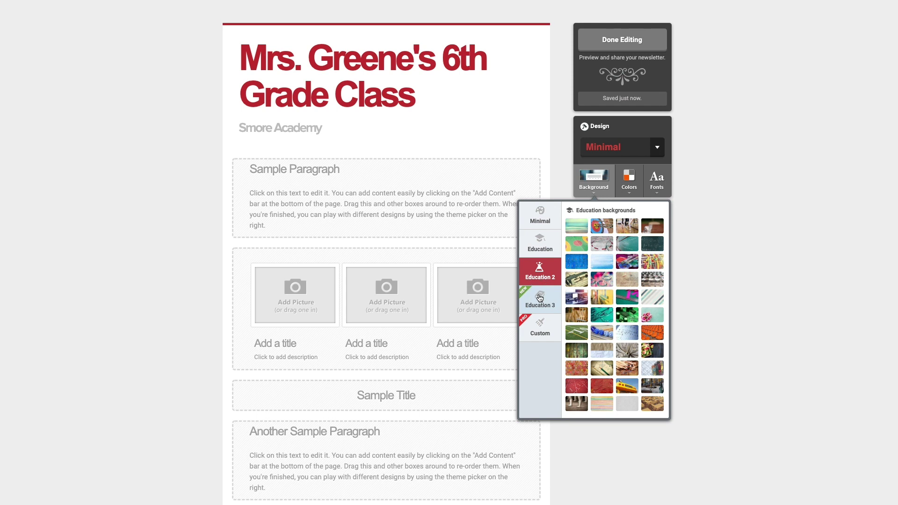
click(541, 299)
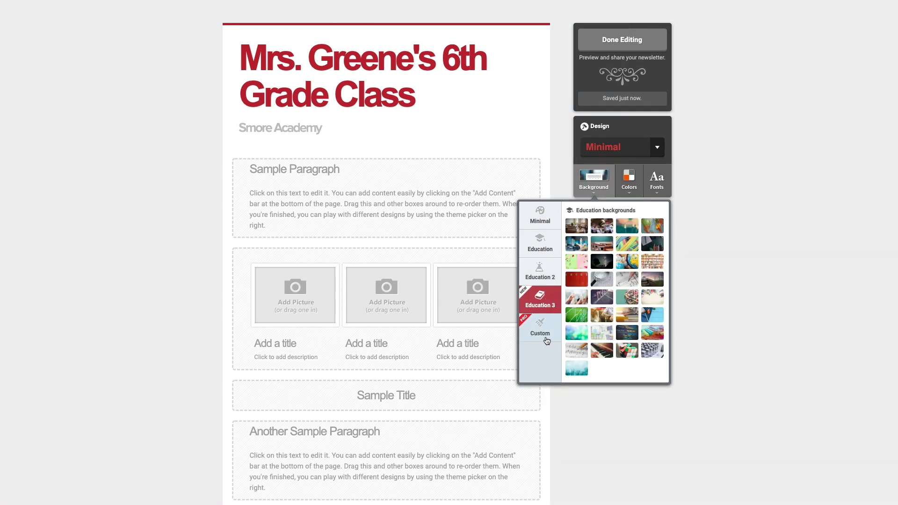
click(582, 266)
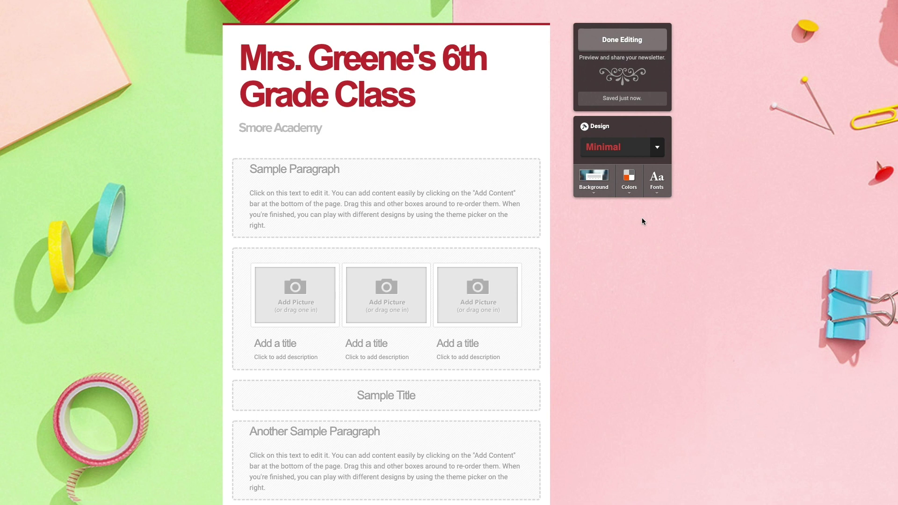
Step: Color the newsletter title pink and switch the font to Bowser
click(629, 180)
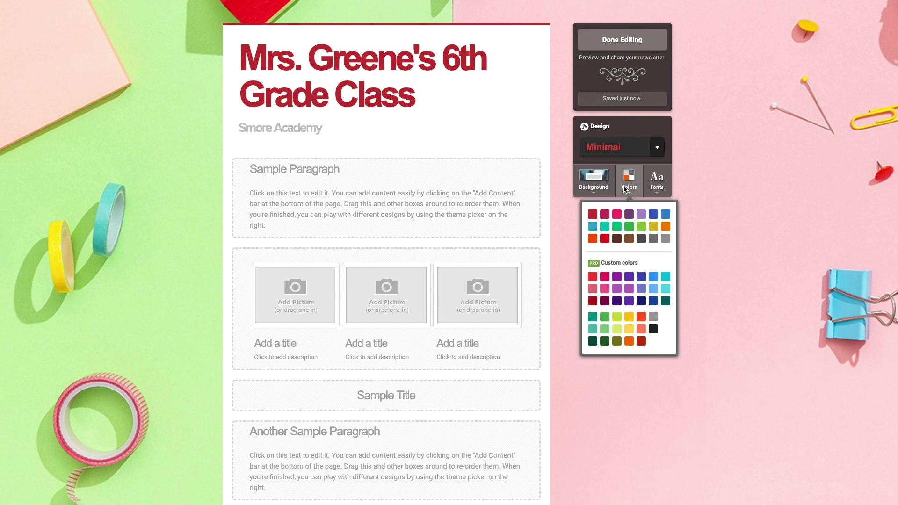
click(604, 286)
click(655, 185)
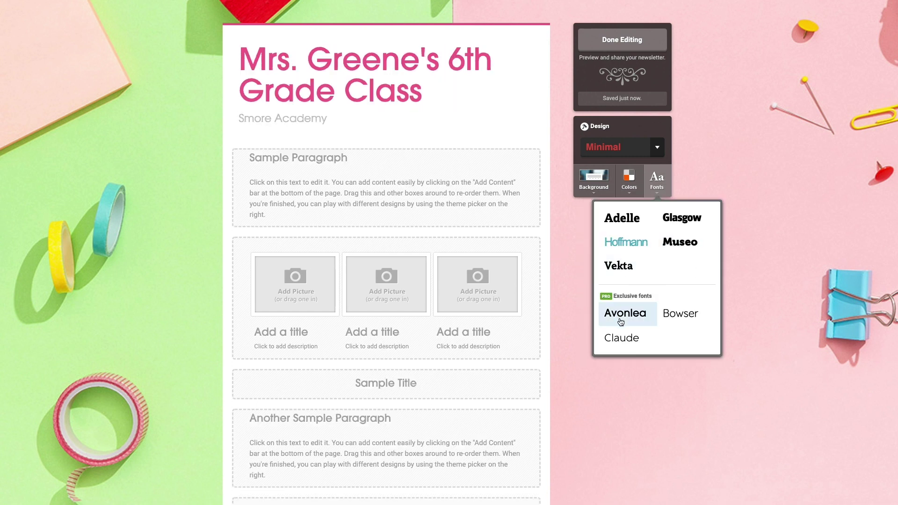
click(678, 318)
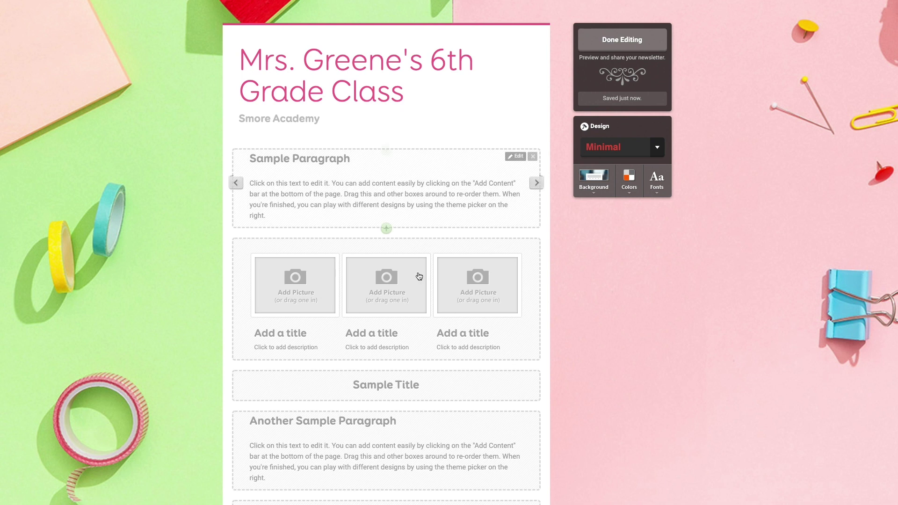
Step: Delete the Sample Title block, so Another Sample Paragraph follows the picture gallery
scroll(453, 410, down, 3)
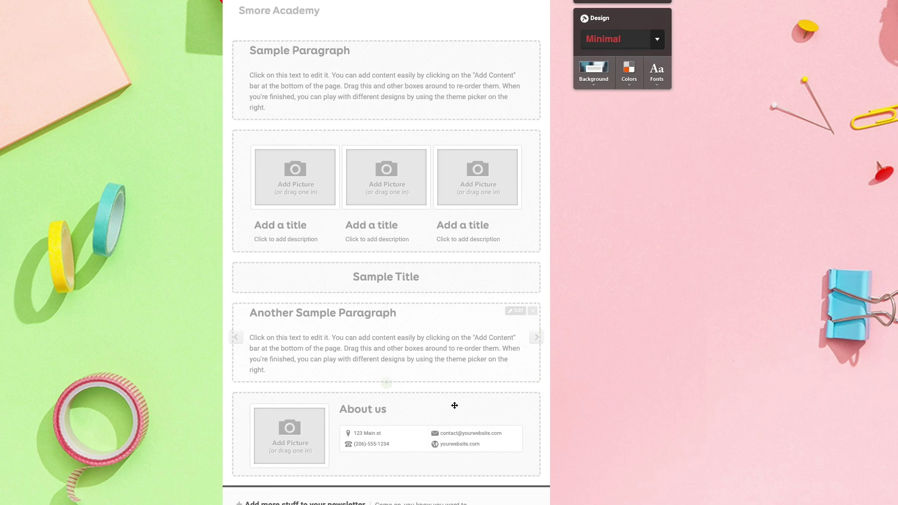
scroll(577, 363, up, 3)
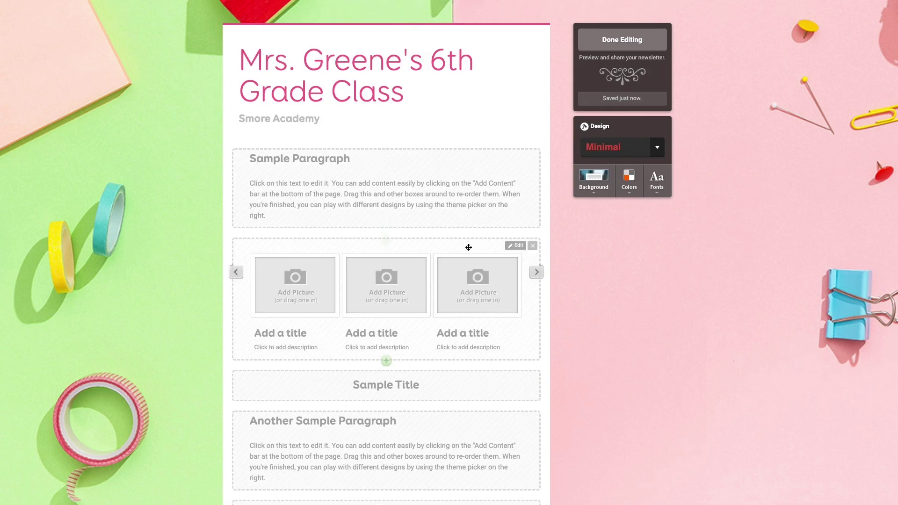
click(382, 188)
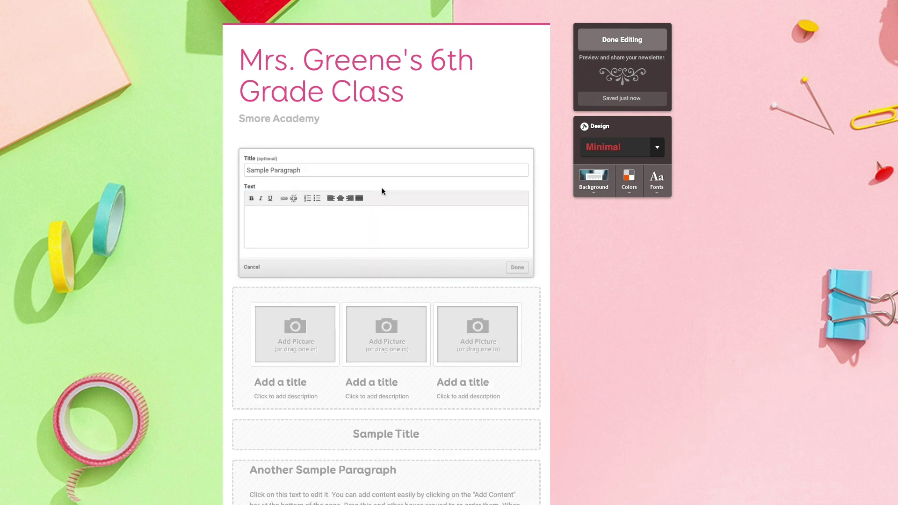
click(251, 266)
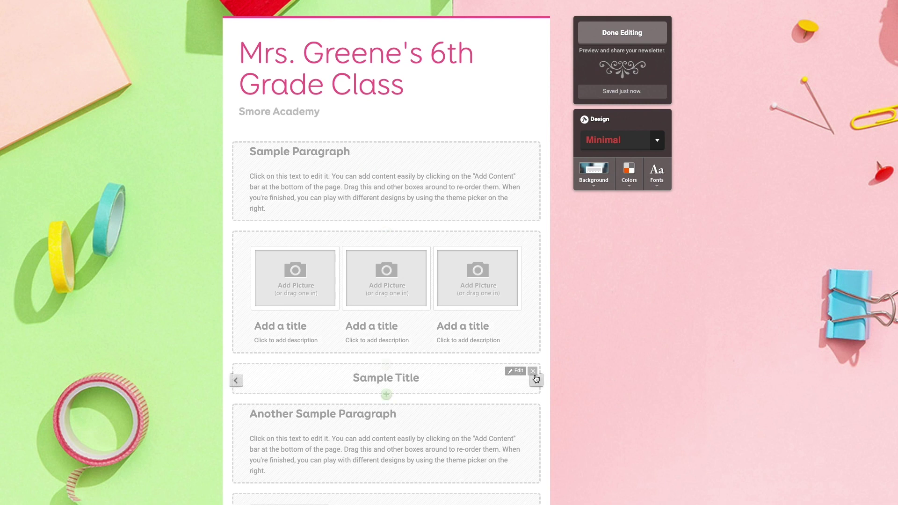
click(535, 376)
click(529, 374)
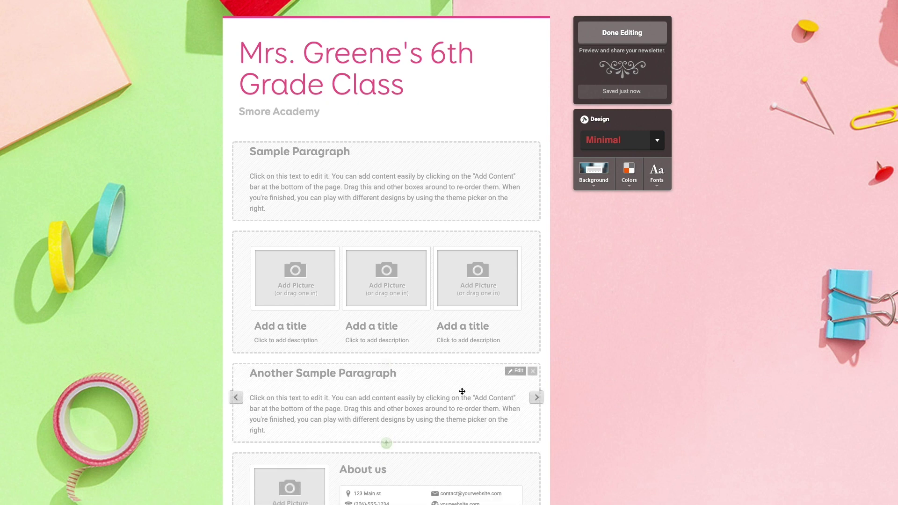
drag(407, 401, 408, 385)
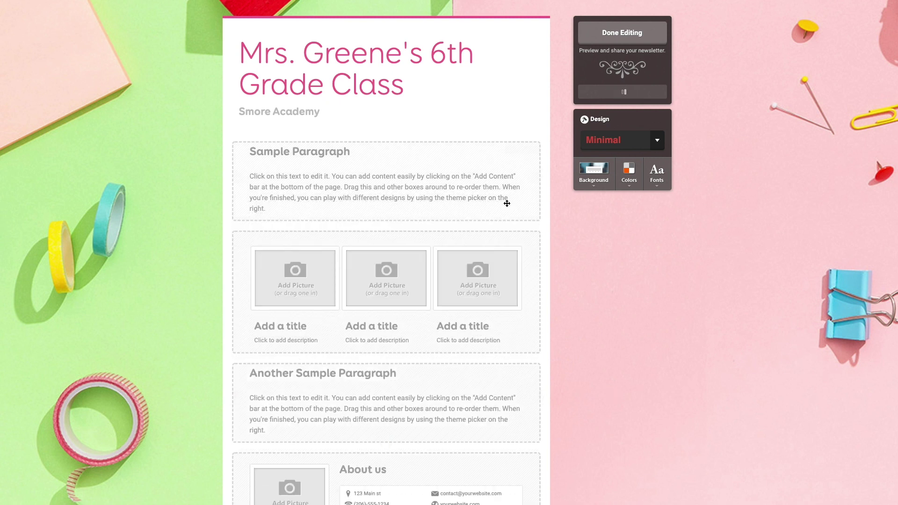
Step: Retitle the Sample Paragraph 'Celebrate Your Favorite Author' and paste in the author-vote paragraph text
click(323, 186)
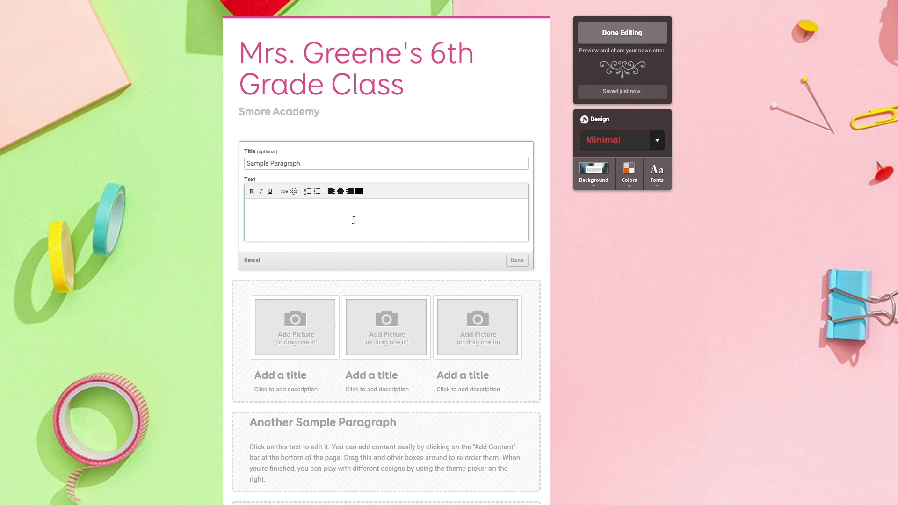
triple_click(301, 163)
text(Celeb)
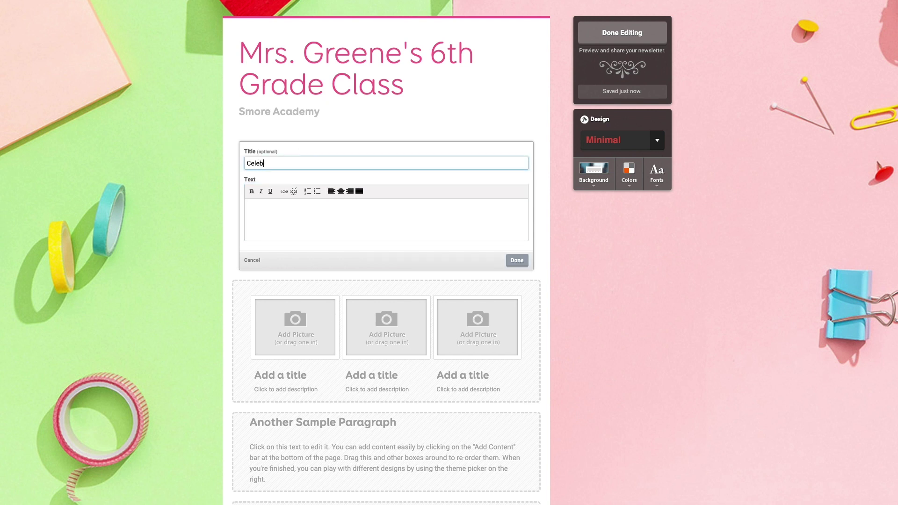
text(rate Your Favorite Author)
click(286, 222)
text(This week, our class we will be celebrating our favorite authors!  We will be discussing the authors of the months and one book that each of them has written. Once we discussed and read all the books, you will vote for your favorite book by clicking on the button below!)
click(517, 260)
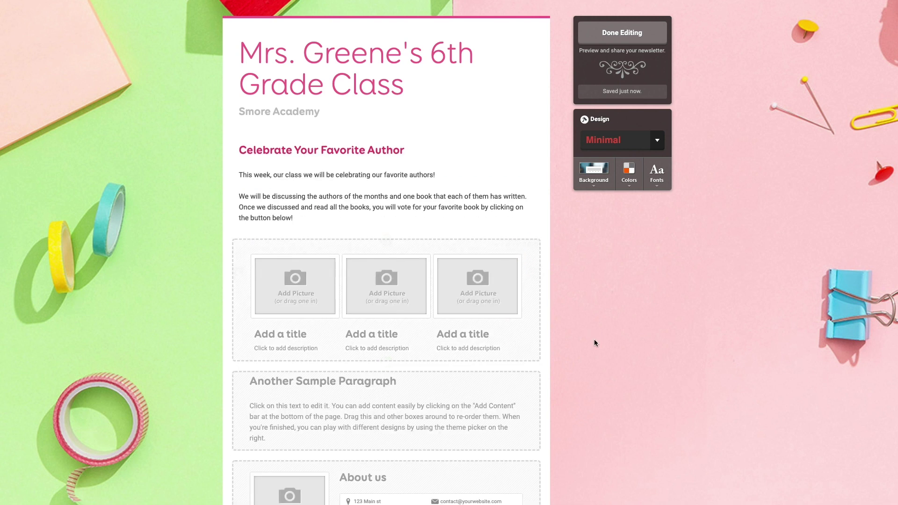
scroll(593, 339, down, 1)
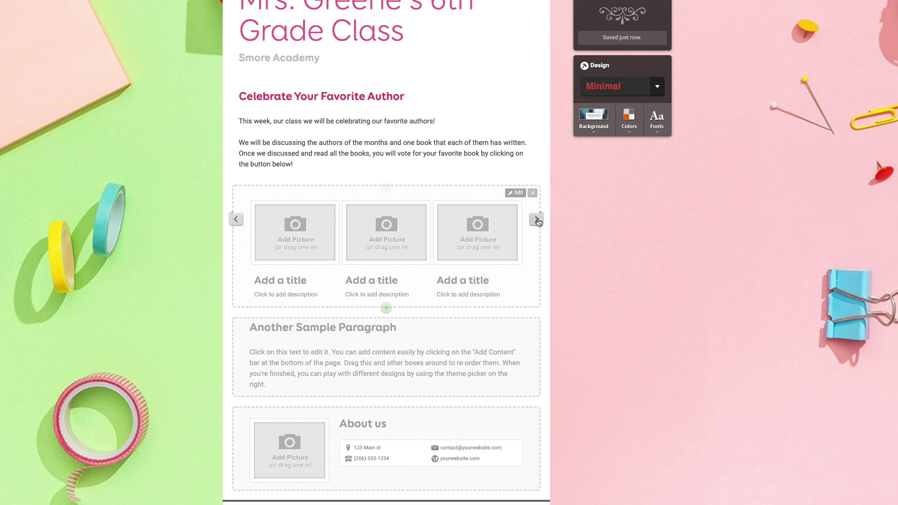
Step: Switch the gallery to a caption-free layout and upload the three book photos
click(537, 220)
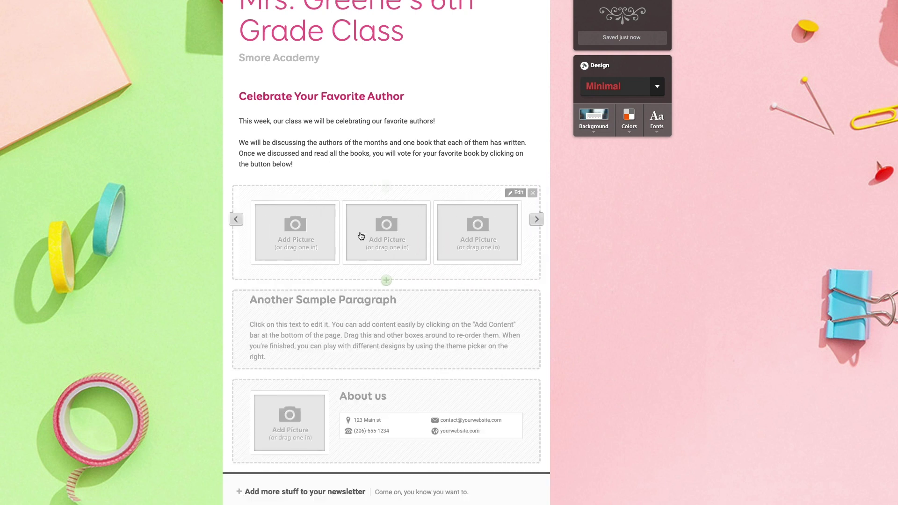
click(288, 241)
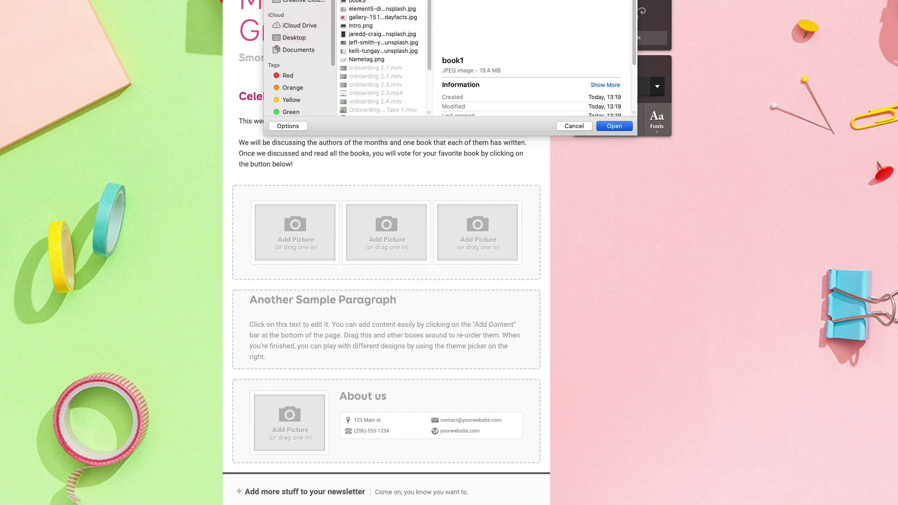
key(Return)
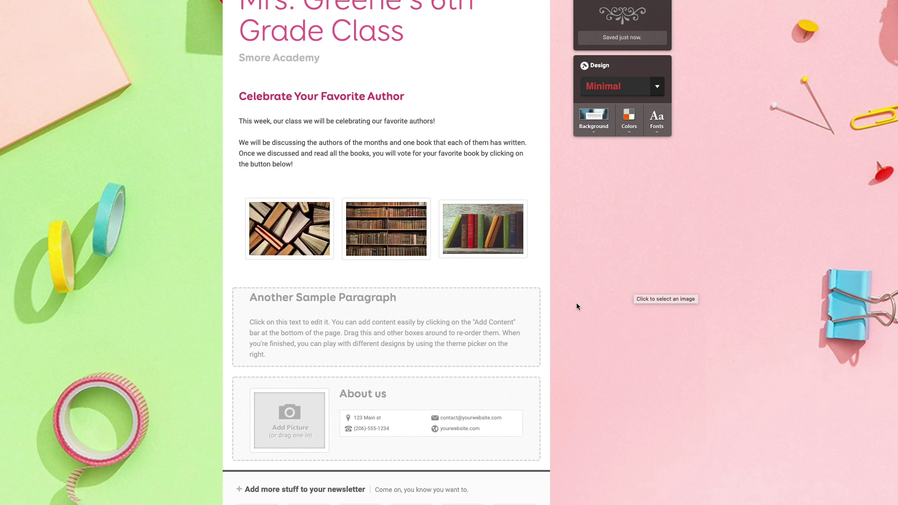
scroll(600, 335, down, 2)
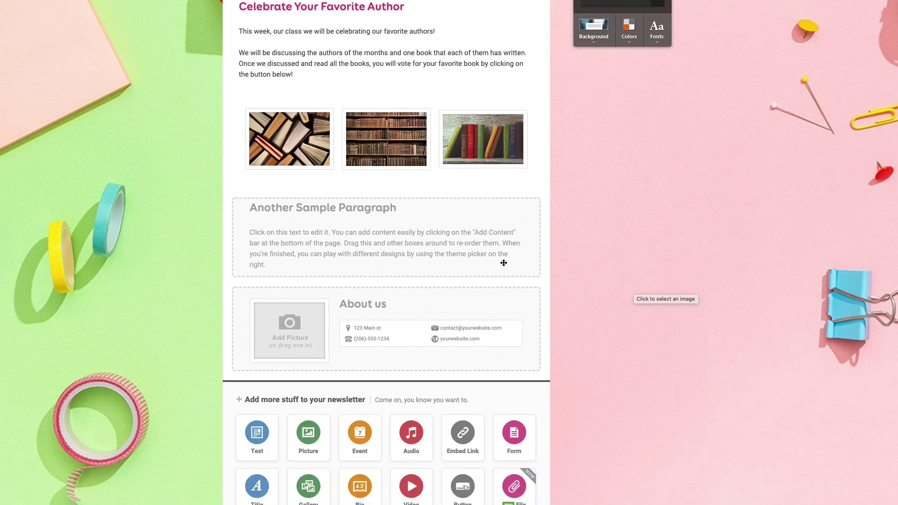
Step: Retitle Another Sample Paragraph 'Check Out This Week's Events!' and paste the Monday-to-Friday schedule
click(402, 246)
triple_click(286, 219)
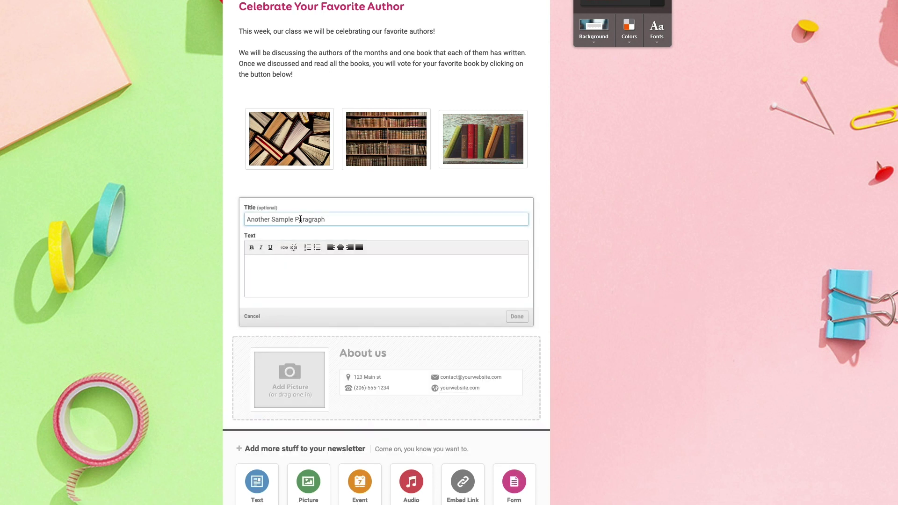
text(Check Out This Week's Even)
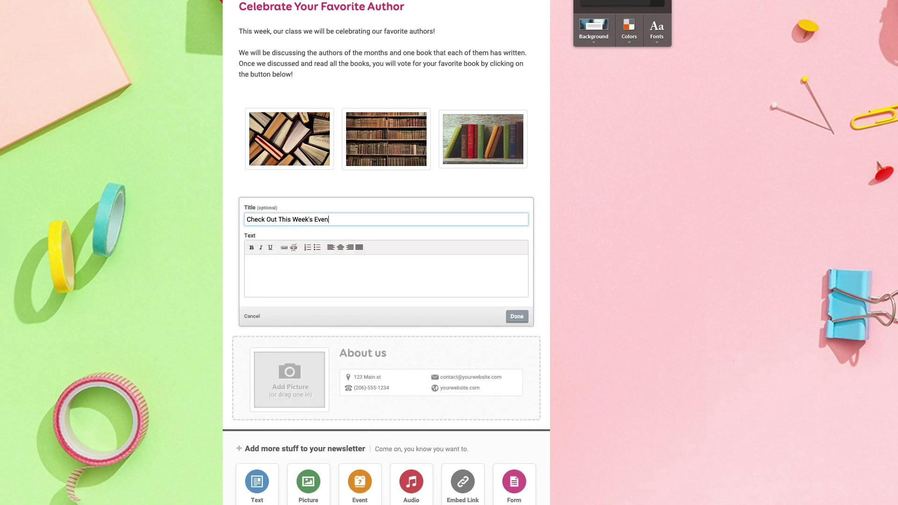
text(ts!)
click(287, 277)
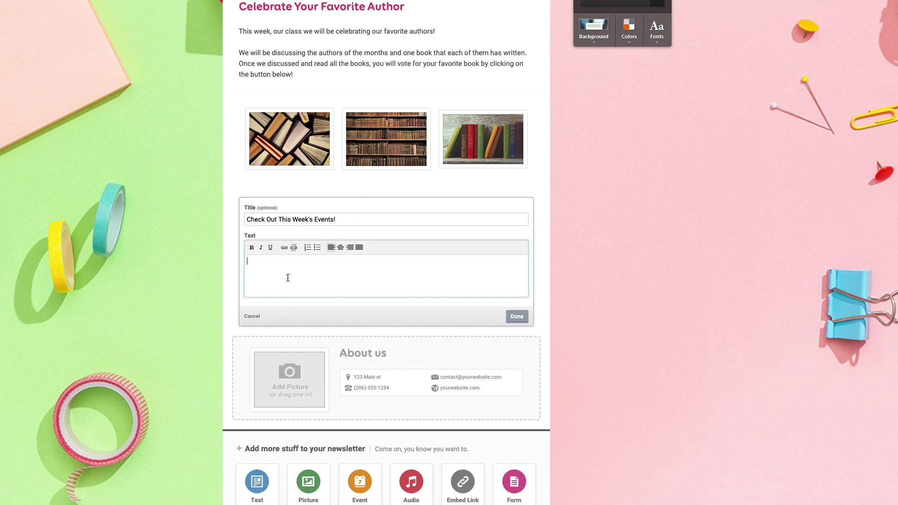
text(Monday: We will be having an outdoor class! Bring your hats and sunscreen! There is nothing better than reading in the sunshine! Tuesday: Bring a snack! My second favorite thing to do while reading is... well, eating! Please bring enough to share with others if you wish. Wednesday: Short discussions! We will get into groups and have short discussions on how far we are in our books and your feelings and thoughts about it so far. Thursday: Author history day! Today we will talk about the lives of each author and what made them want to write. Friday: Presentation time! Each student will have to present to the class for 2 minutes on why they liked or didn't like their book!)
click(517, 390)
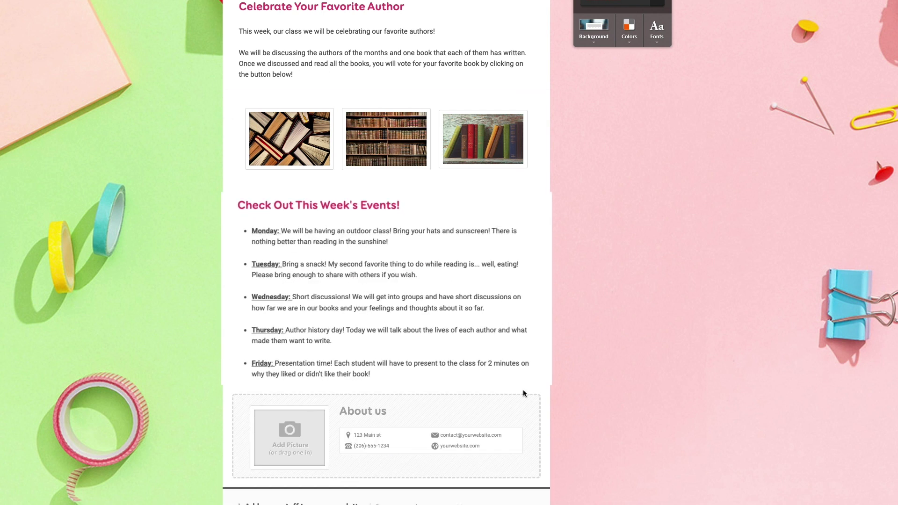
Step: Try the picture-right and picture-left layouts for the events section, returning to full-width text
mouse_move(553, 242)
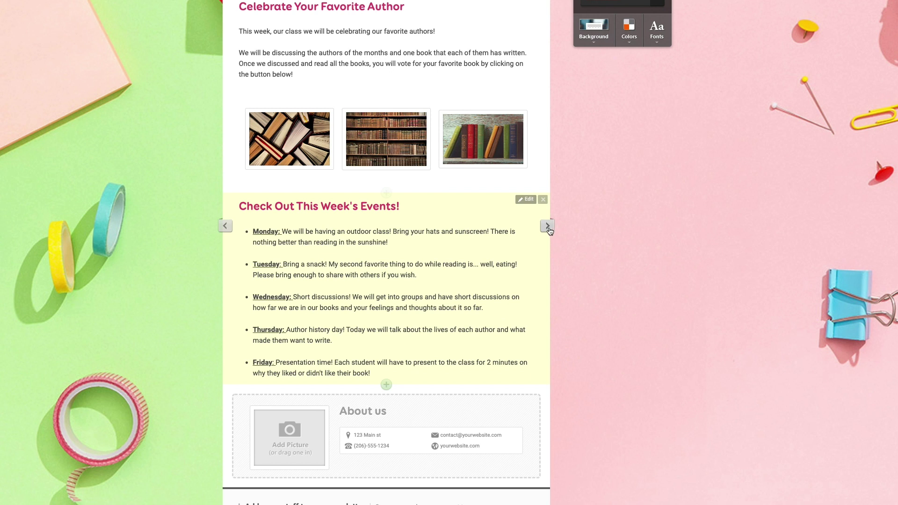
click(548, 226)
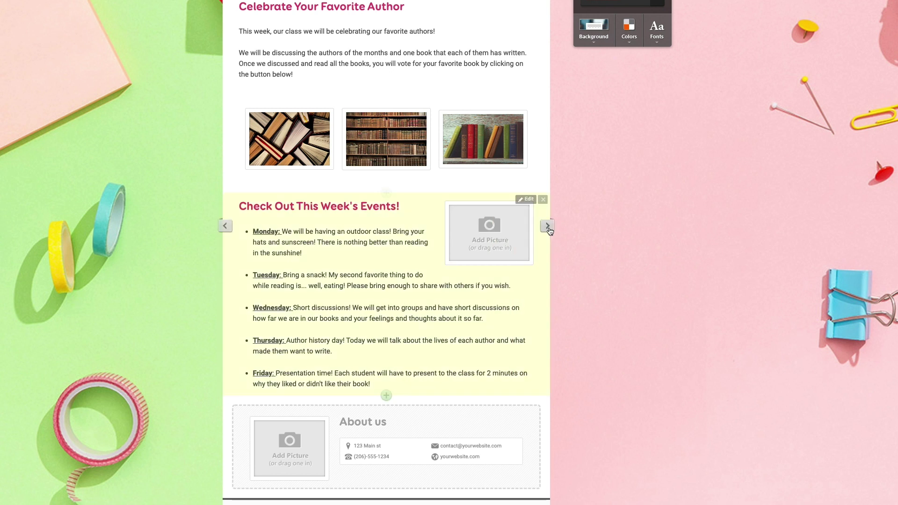
click(548, 226)
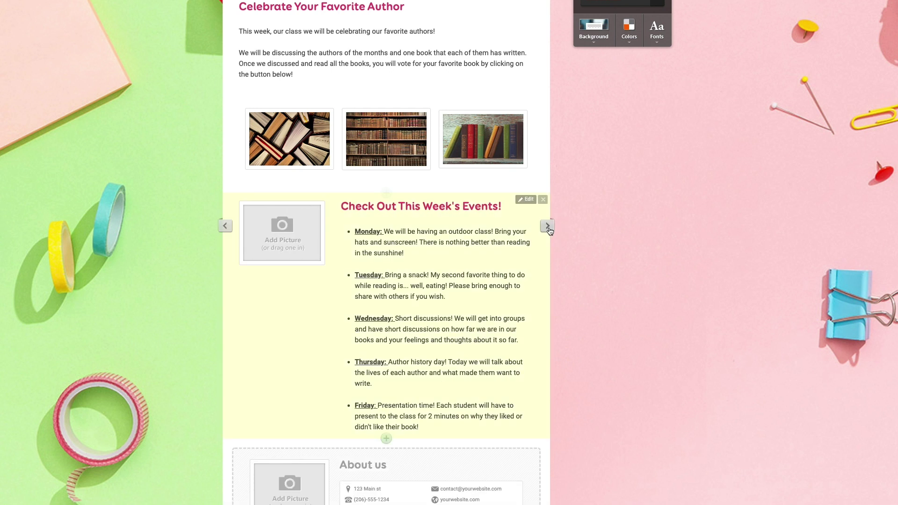
click(548, 226)
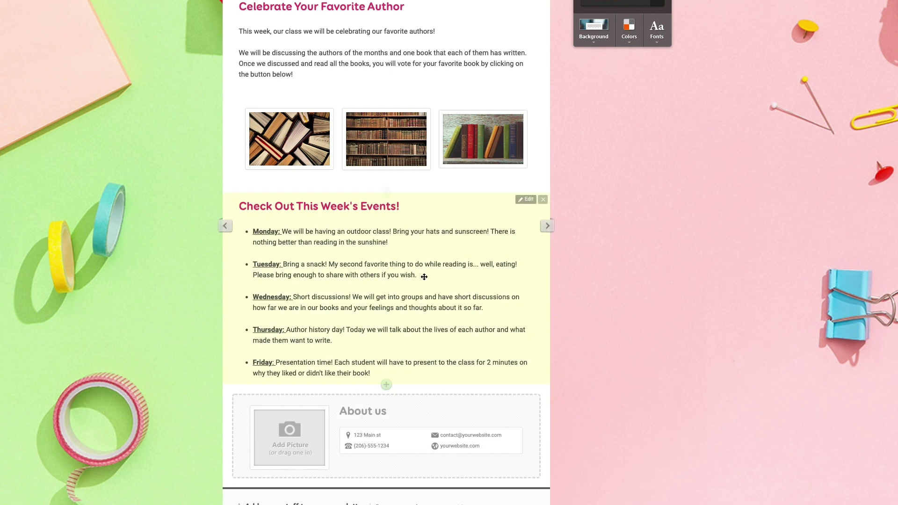
Step: Fill the contact block with title Smore Academy, the Facebook and Twitter handles, email, address, phone, and website smore.com
scroll(644, 362, down, 2)
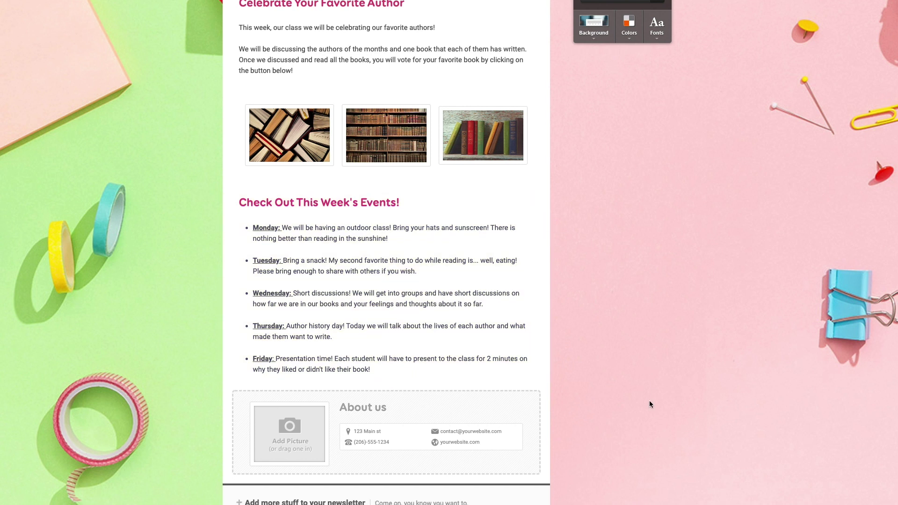
scroll(647, 406, down, 5)
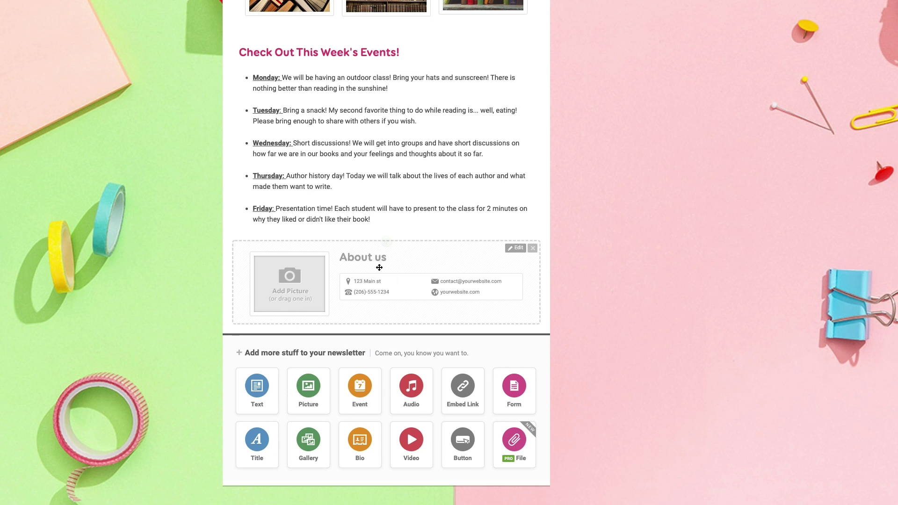
click(379, 266)
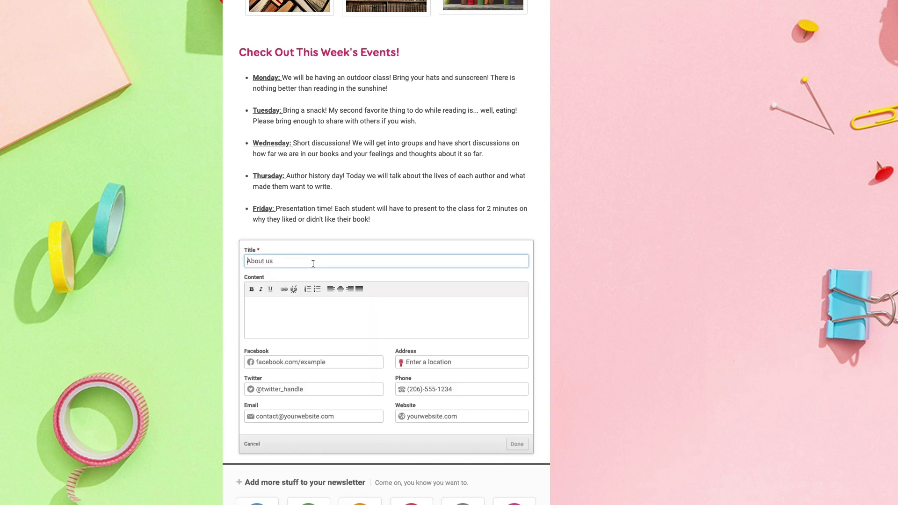
text(Smore Academy)
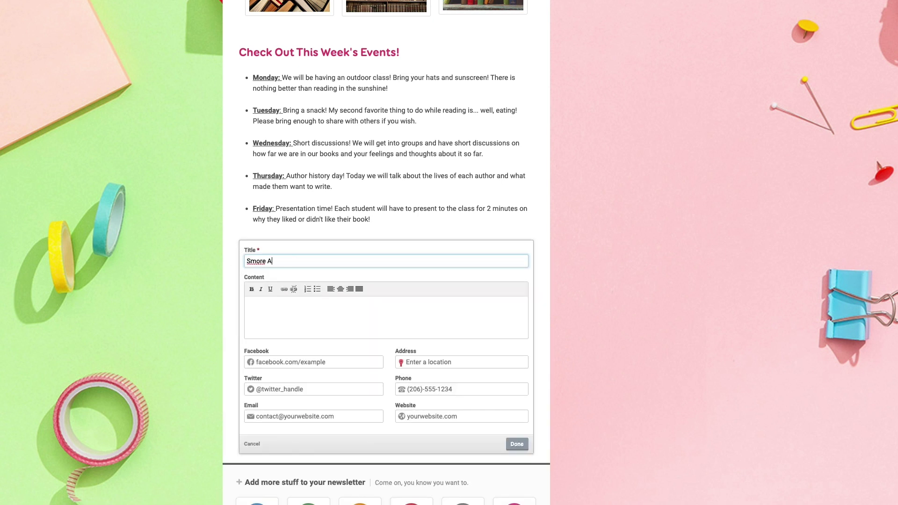
key(Tab)
text(facebook.com/smorepages)
key(Tab)
text(@smorepages)
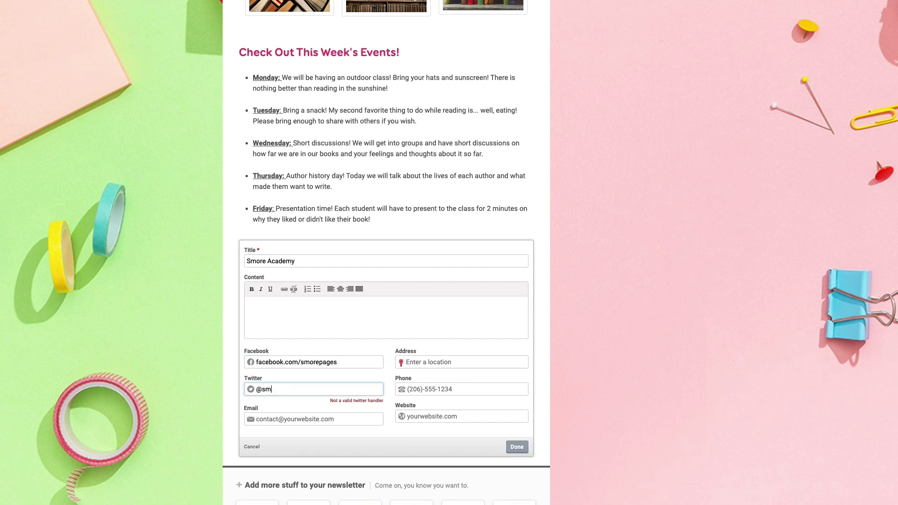
key(Tab)
key(Tab)
text(pitsburg, OH, USA)
key(Tab)
text((206)-555-1234)
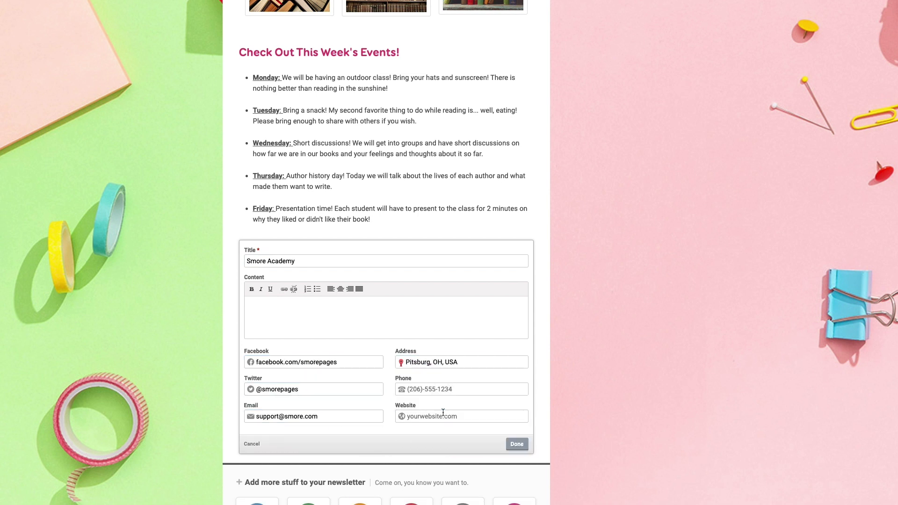
key(Tab)
text(smore.com)
click(515, 447)
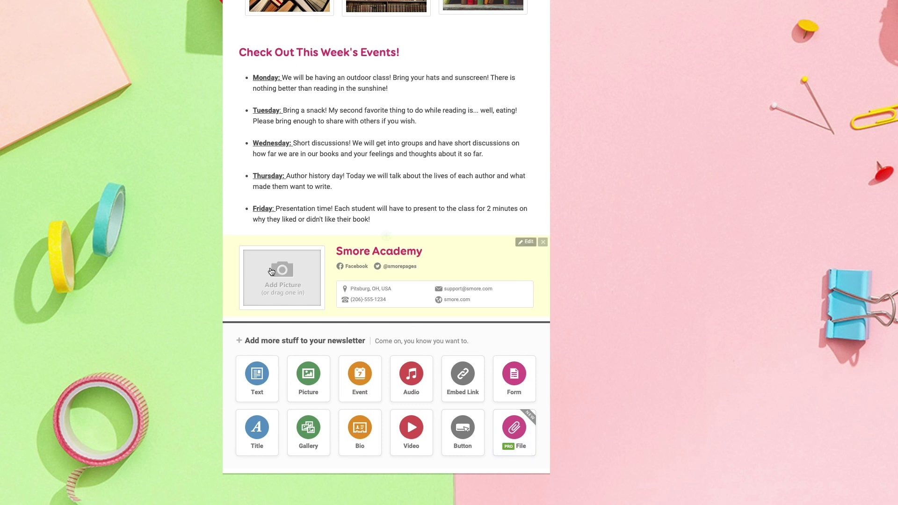
Step: Add the campfire profile photo as the contact block's picture
click(275, 282)
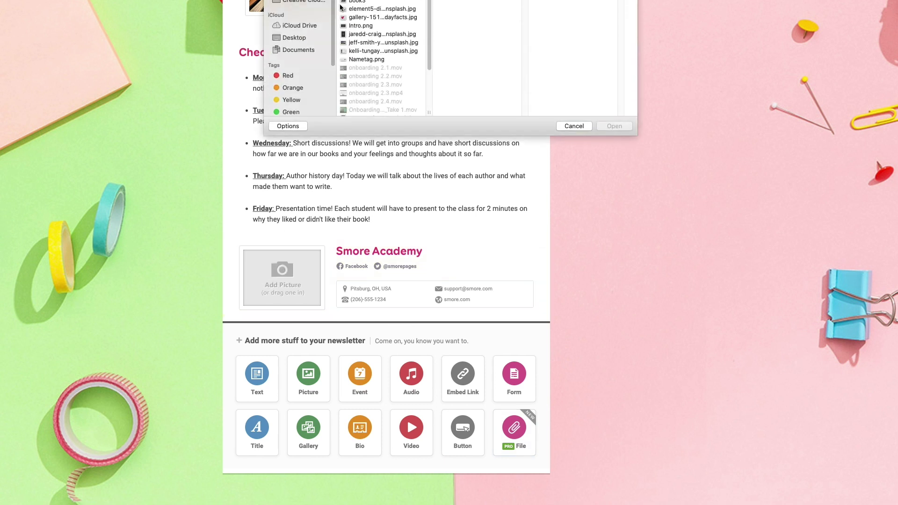
click(379, 109)
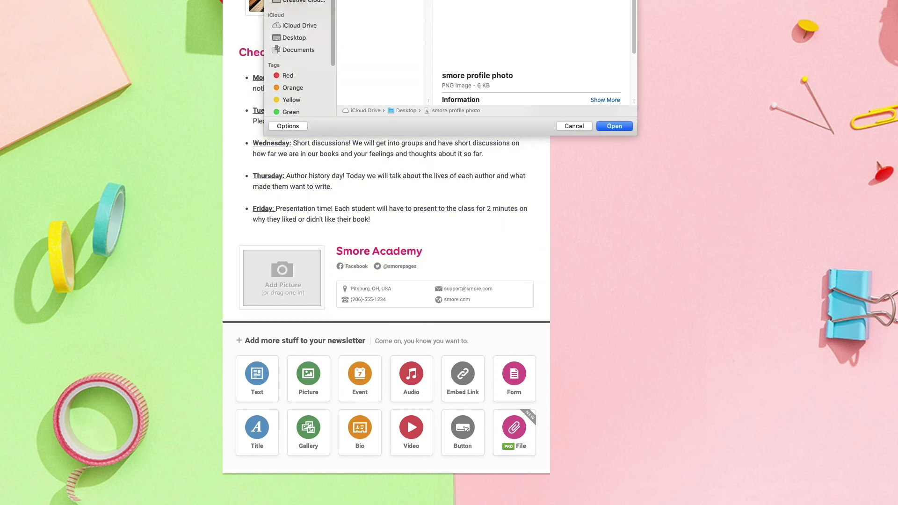
click(614, 126)
scroll(626, 322, down, 2)
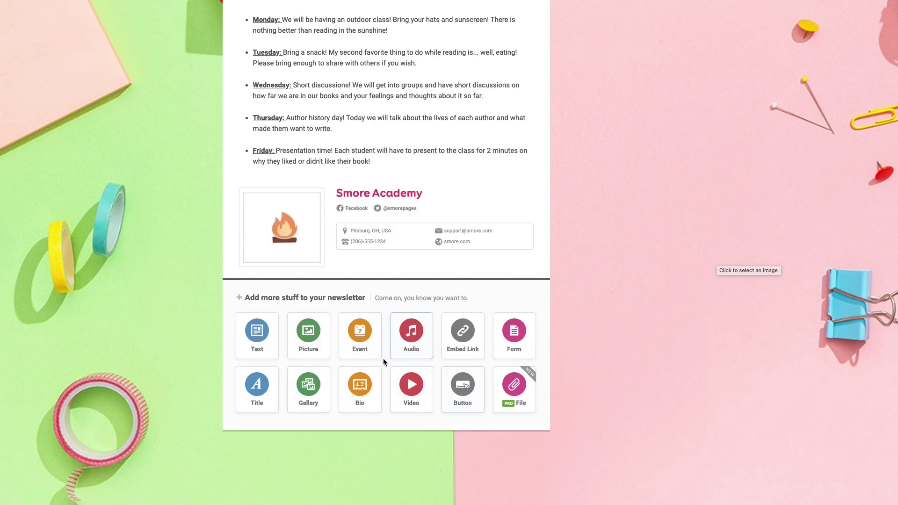
scroll(382, 372, up, 1)
scroll(383, 373, up, 3)
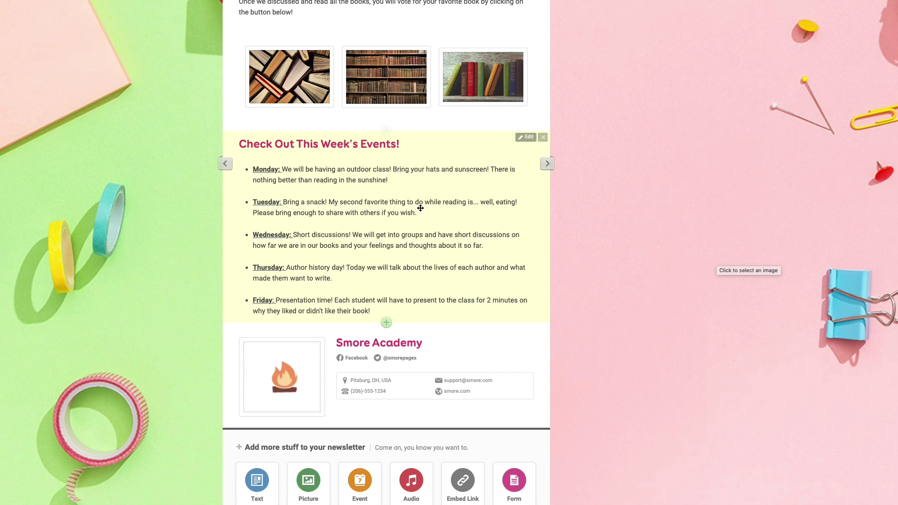
Step: Add a video block below the events list and embed the pasted YouTube link
click(387, 324)
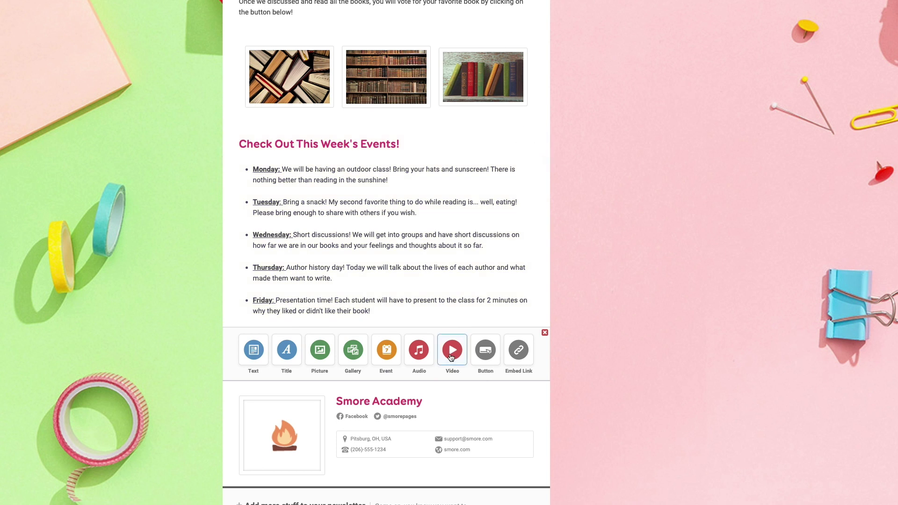
click(451, 356)
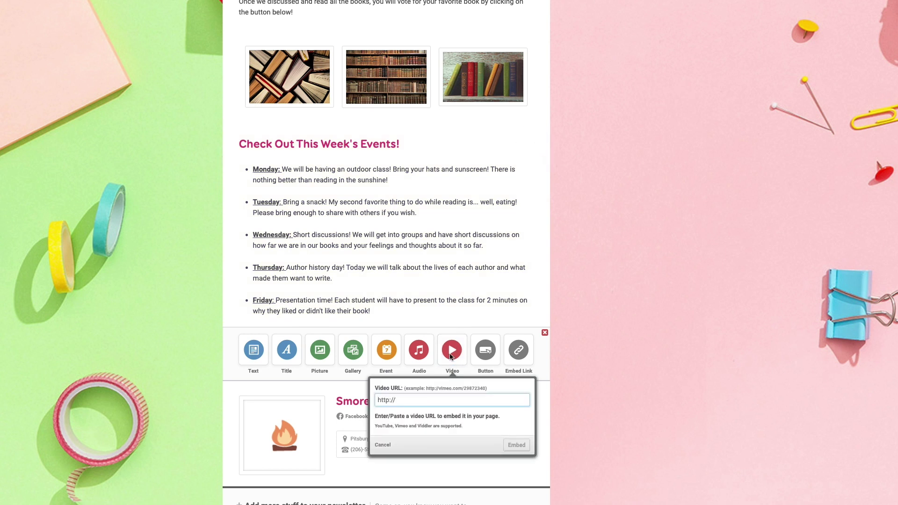
text(https://www.youtube.com/watch?v=phLKKu_S-QY)
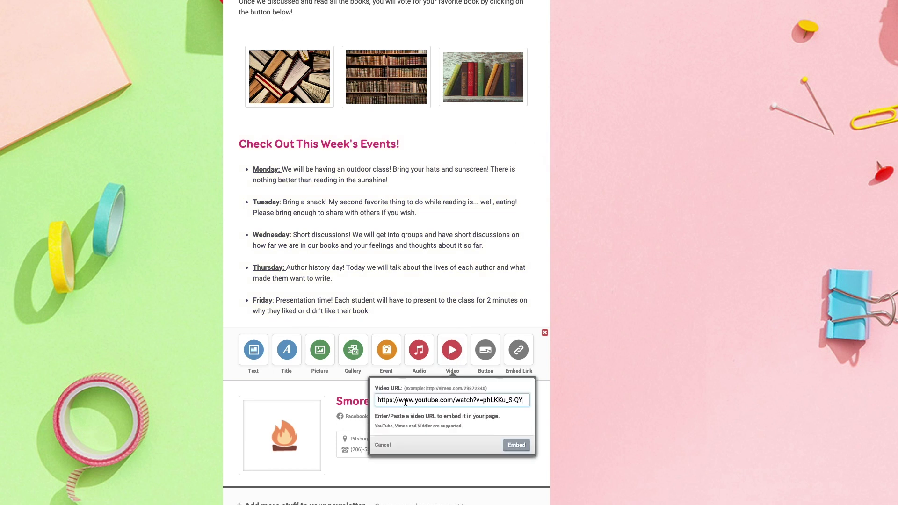
click(514, 445)
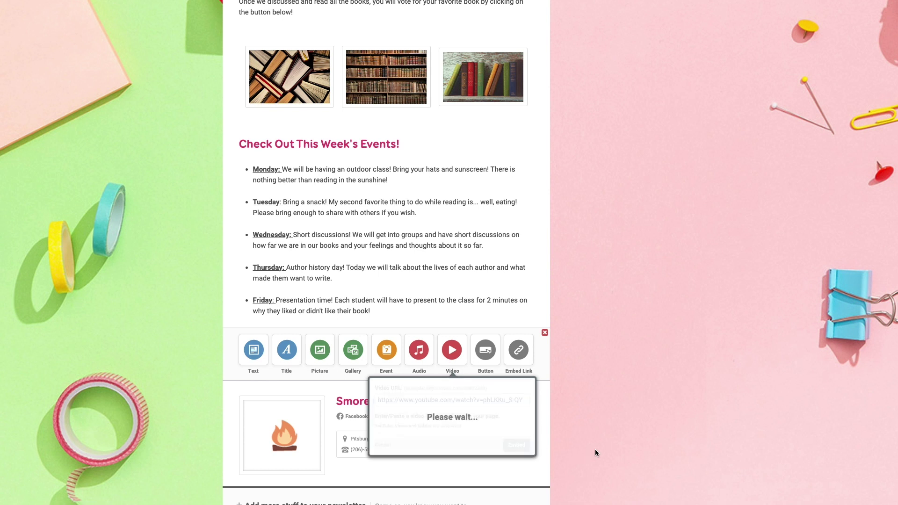
scroll(650, 448, up, 5)
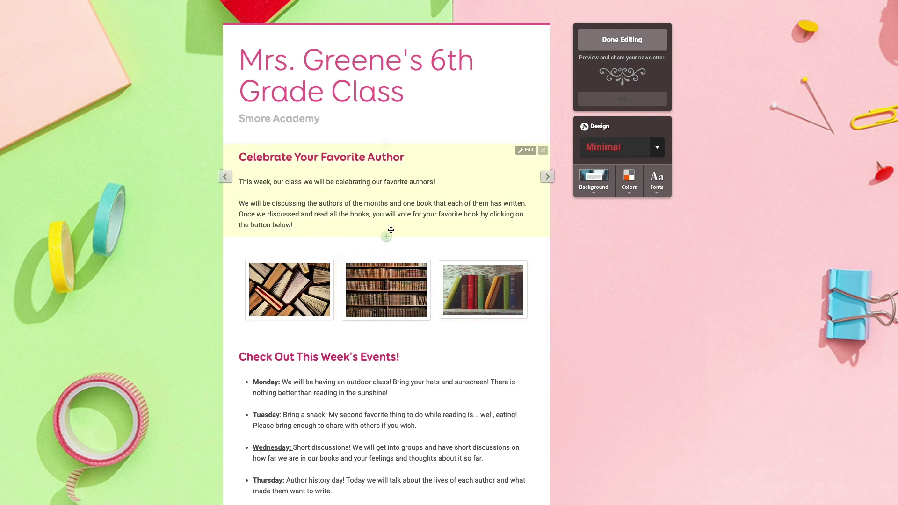
Step: Add a 'Vote for Your Favorite Book!' button linking to smore.com just below the author introduction
click(390, 236)
click(490, 274)
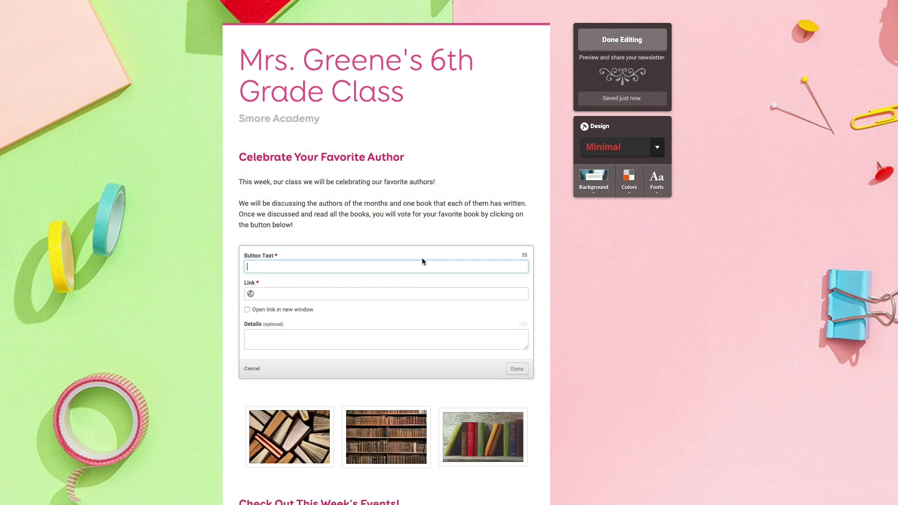
text(Vote for Your Favorite Book!)
click(321, 294)
key(ctrl+v)
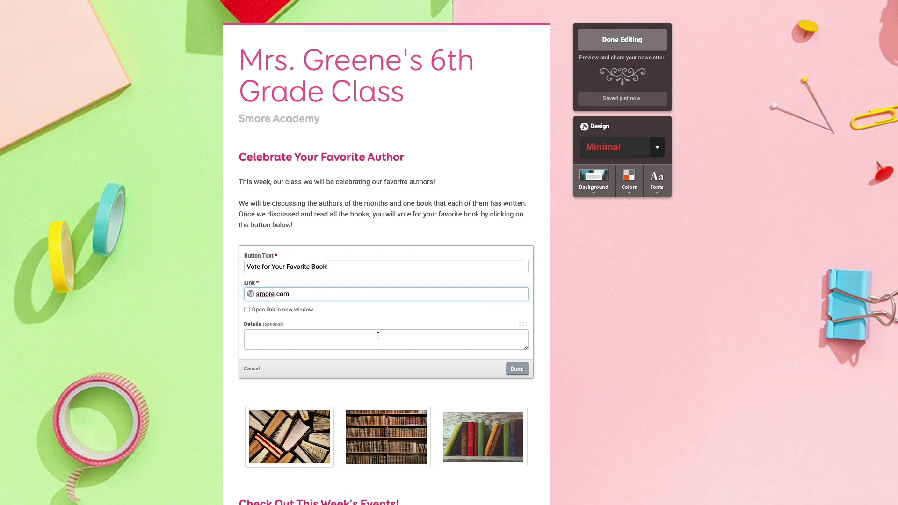
click(517, 369)
drag(424, 263, 413, 262)
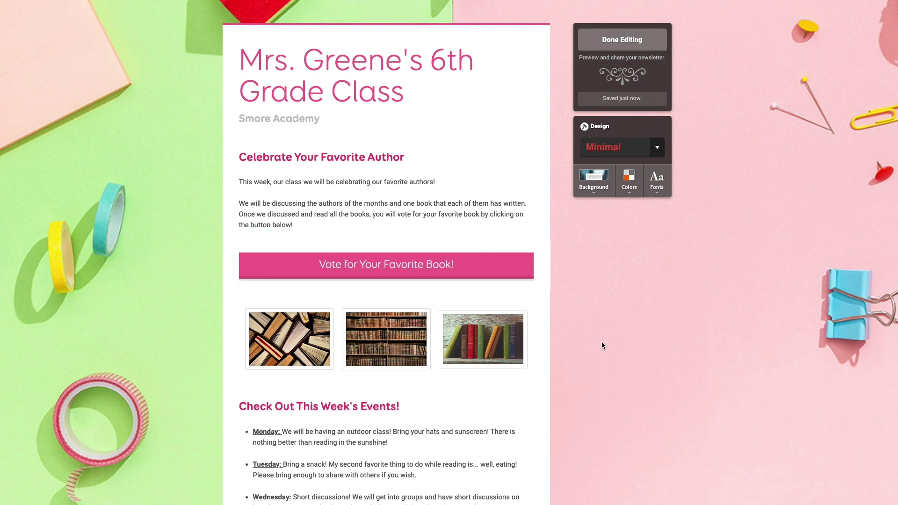
Step: Save the class newsletter with Done Editing and scroll through its public preview page
click(615, 47)
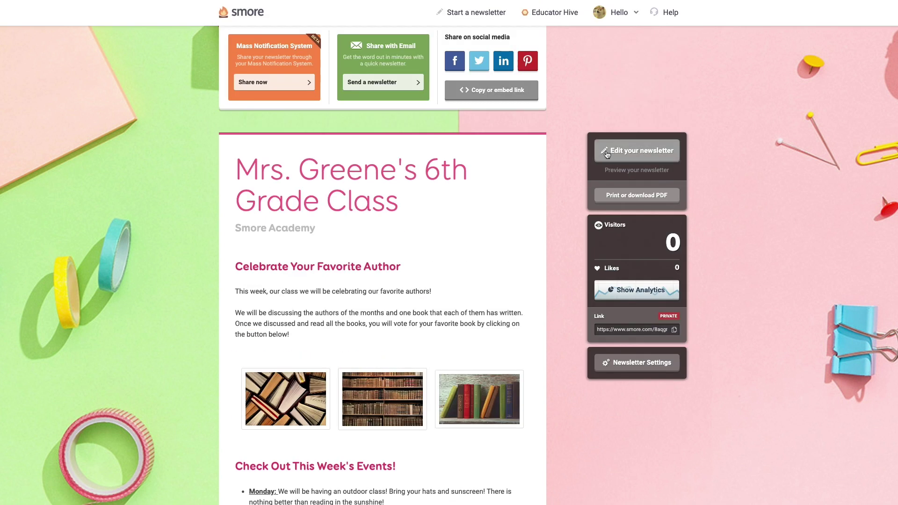
click(666, 157)
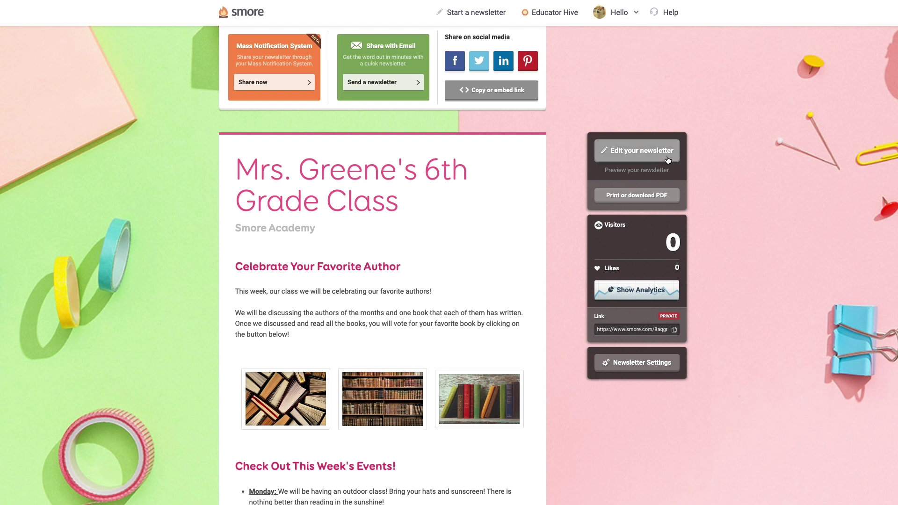
click(643, 170)
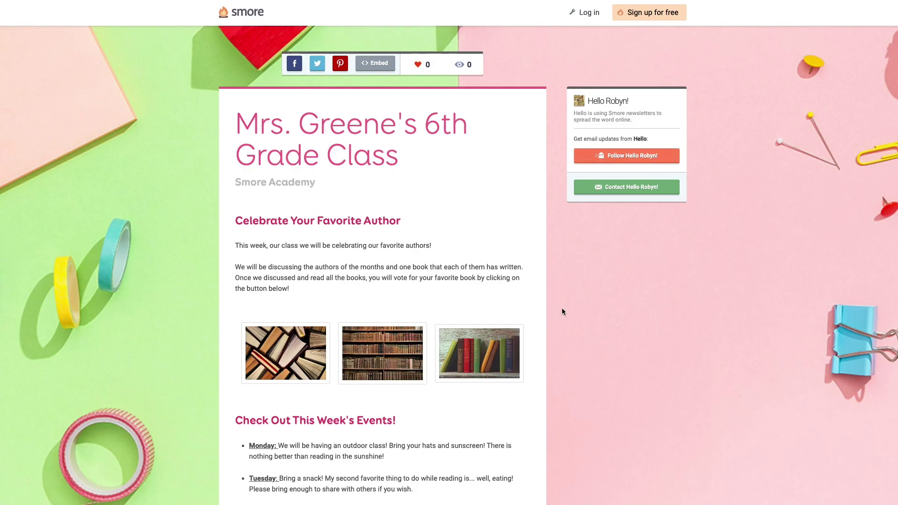
scroll(562, 311, down, 10)
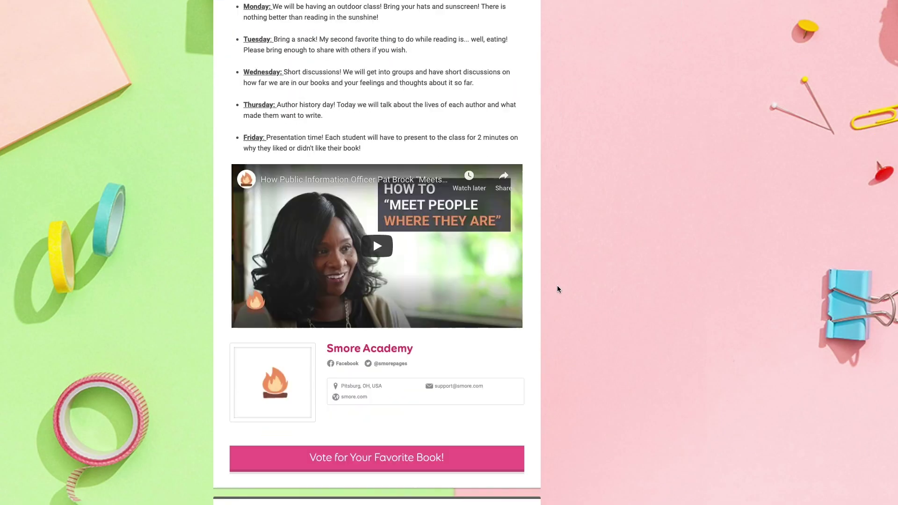
scroll(558, 289, down, 1)
scroll(558, 290, up, 1)
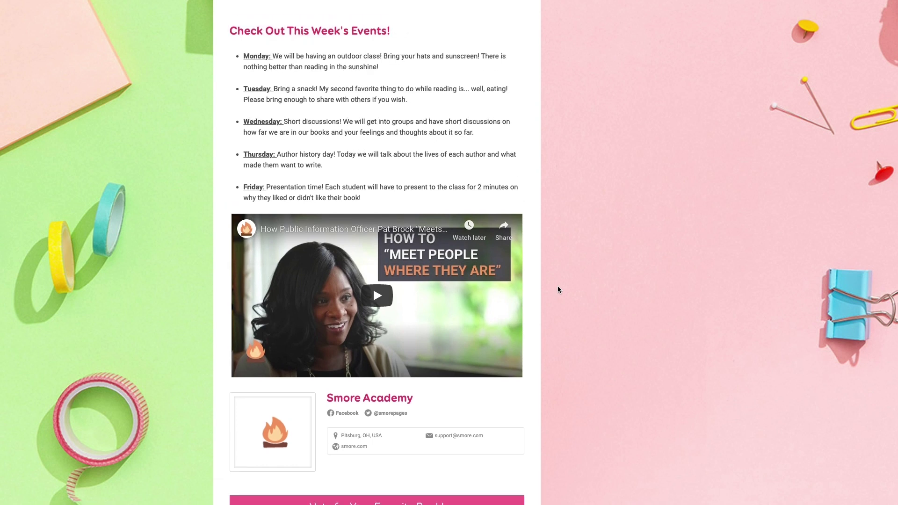
scroll(557, 287, up, 7)
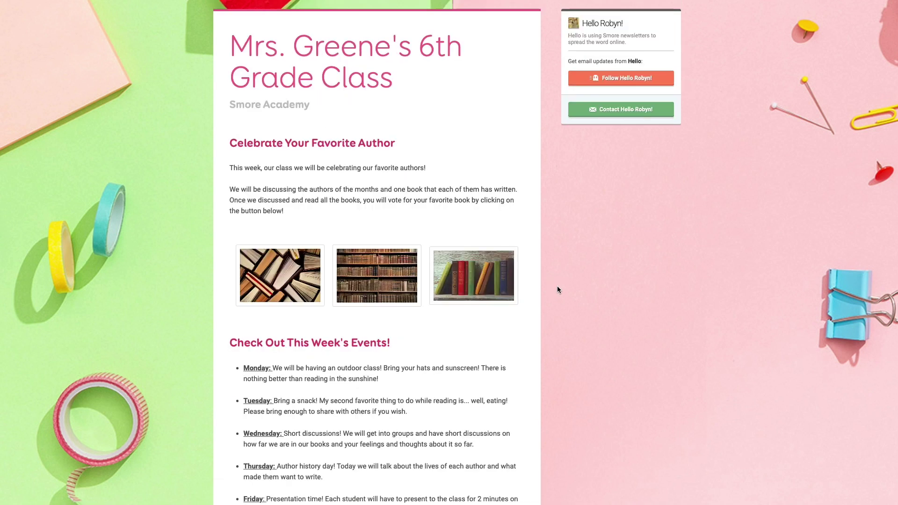